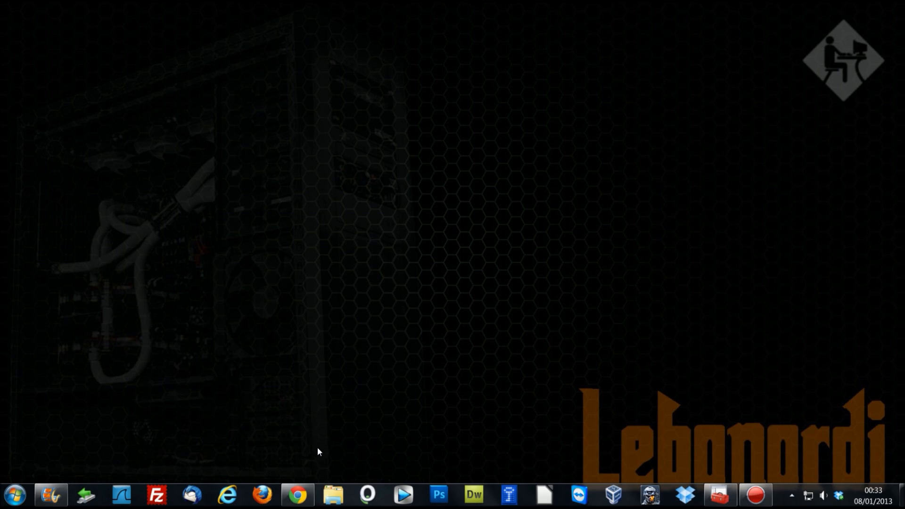
Step: Launch the Windows Services console with the services.msc command and maximize its window
{"action": "mouse_move", "coordinate": [298, 502]}
{"action": "left_click", "coordinate": [14, 495]}
{"action": "left_click", "coordinate": [204, 433]}
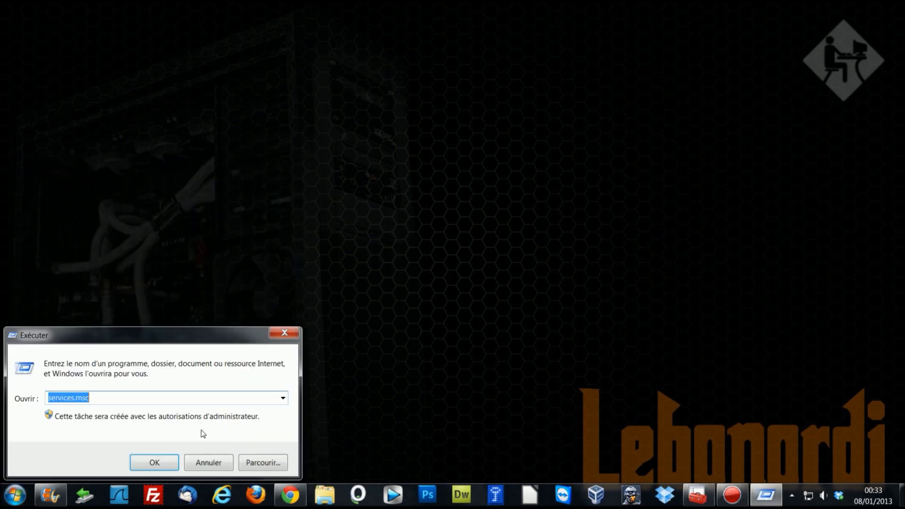
{"action": "left_click", "coordinate": [159, 466]}
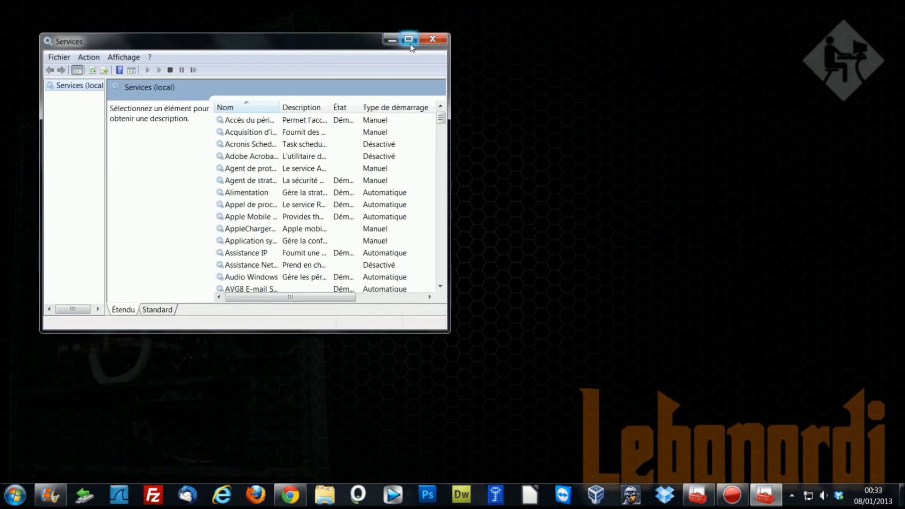
{"action": "left_click", "coordinate": [409, 40]}
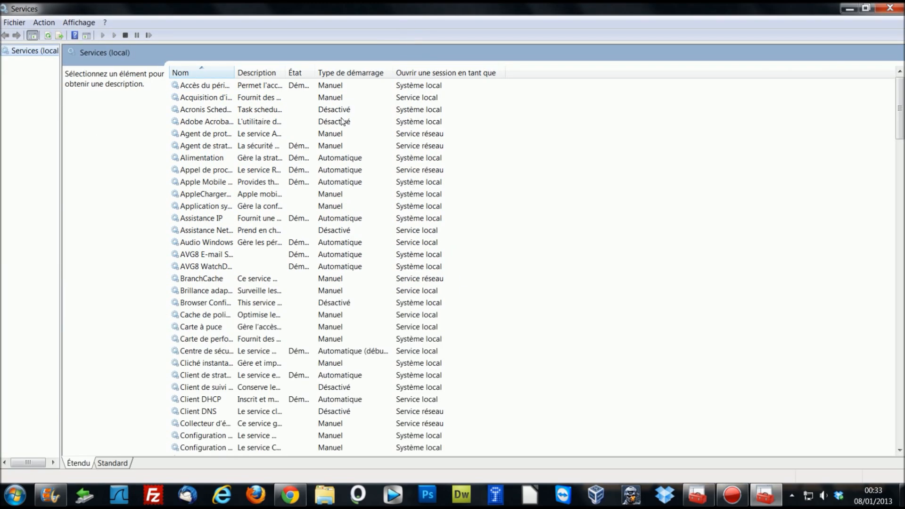
Step: Sort the services by Type de démarrage and widen the Description, Type de démarrage and État columns
{"action": "left_click_drag", "start_coordinate": [281, 71], "coordinate": [399, 71]}
{"action": "left_click", "coordinate": [464, 74]}
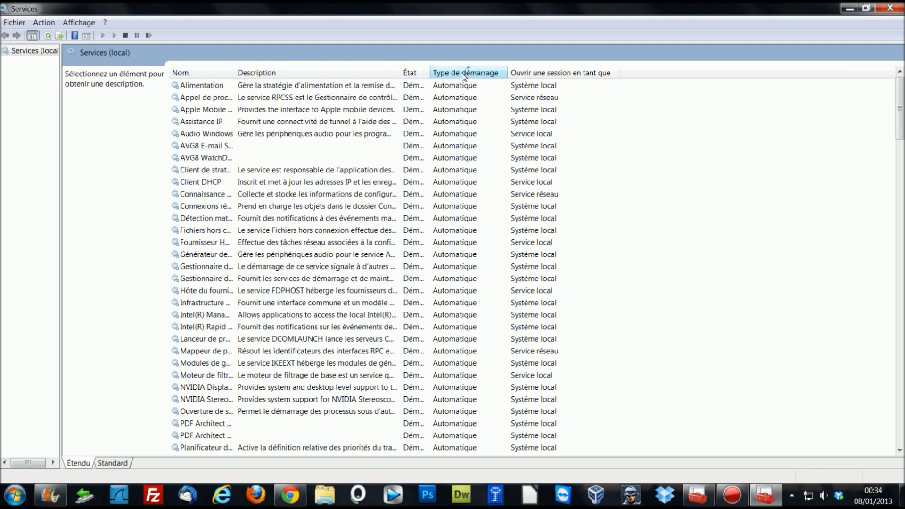
{"action": "left_click_drag", "start_coordinate": [508, 71], "coordinate": [566, 72]}
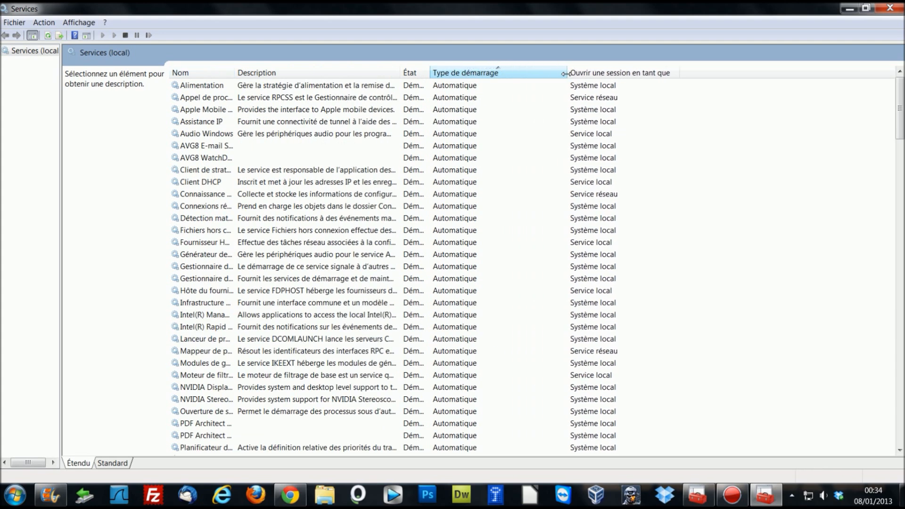
{"action": "left_click_drag", "start_coordinate": [429, 70], "coordinate": [540, 89]}
Step: Select Acronis Scheduler2 Service, the first of the disabled services, and widen the Nom column
{"action": "scroll", "coordinate": [582, 125], "scroll_direction": "down", "scroll_amount": 5}
{"action": "scroll", "coordinate": [580, 125], "scroll_direction": "down", "scroll_amount": 20}
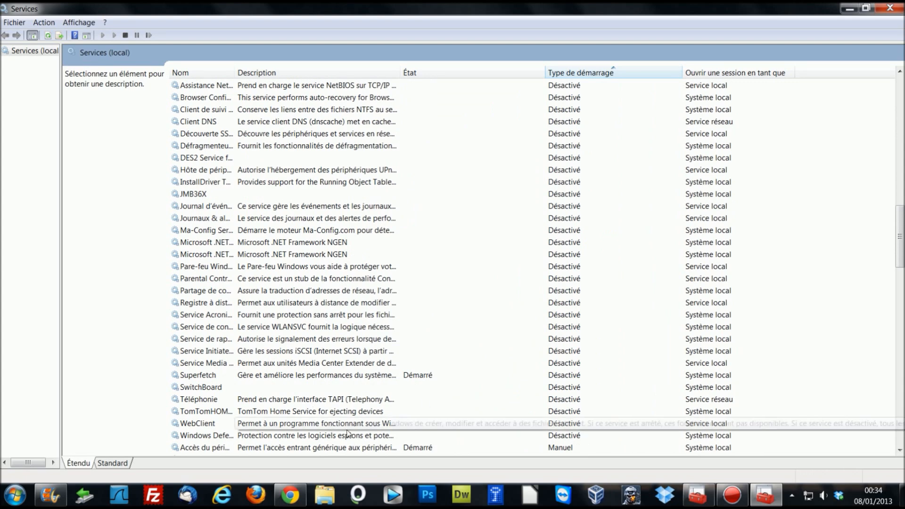
{"action": "scroll", "coordinate": [394, 415], "scroll_direction": "up", "scroll_amount": 4}
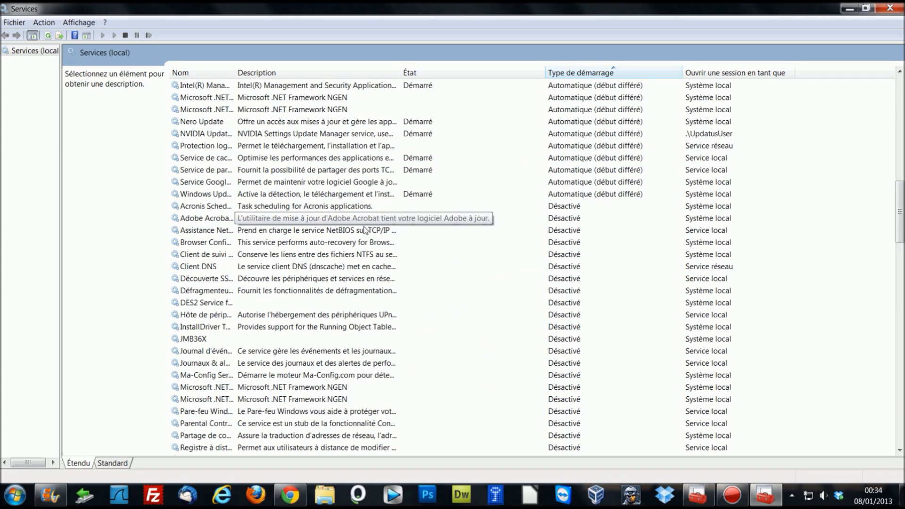
{"action": "left_click", "coordinate": [292, 206]}
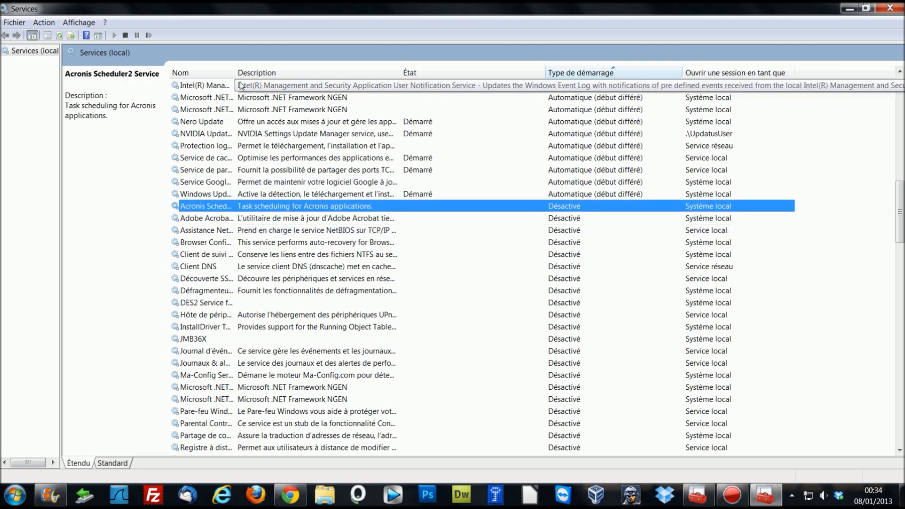
{"action": "left_click_drag", "start_coordinate": [234, 73], "coordinate": [296, 72]}
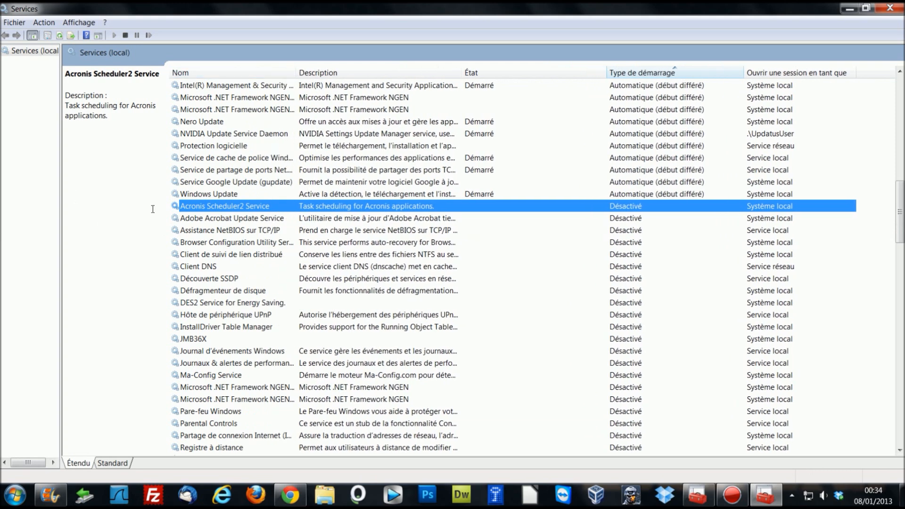
Step: Read the descriptions of the disabled services one by one, from Adobe Acrobat Update Service through Défragmenteur de disque
{"action": "key", "text": "Down"}
{"action": "key", "text": "Down"}
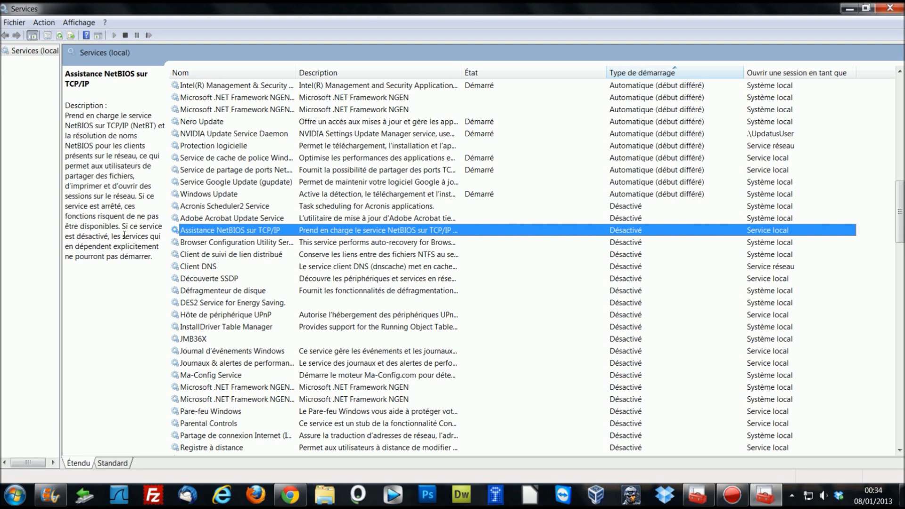
{"action": "key", "text": "Down"}
{"action": "key", "text": "Down"}
{"action": "key", "text": "Down"}
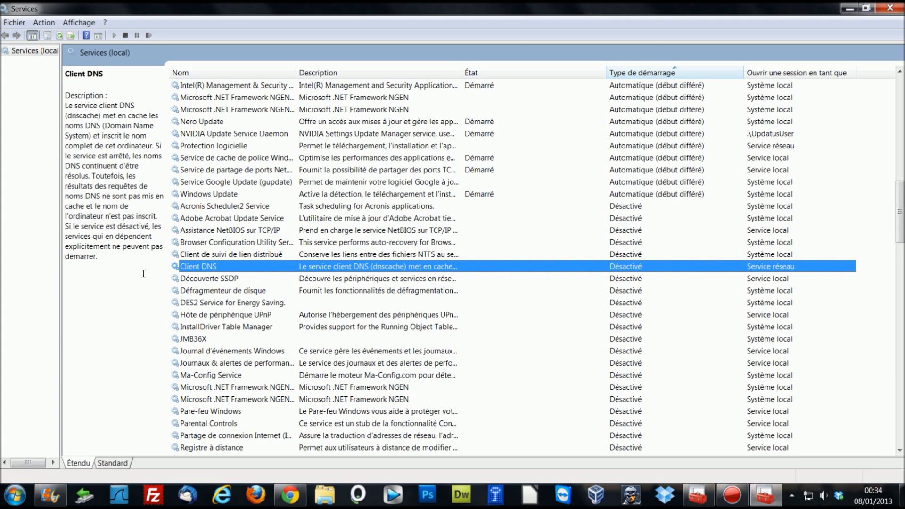
{"action": "key", "text": "Down"}
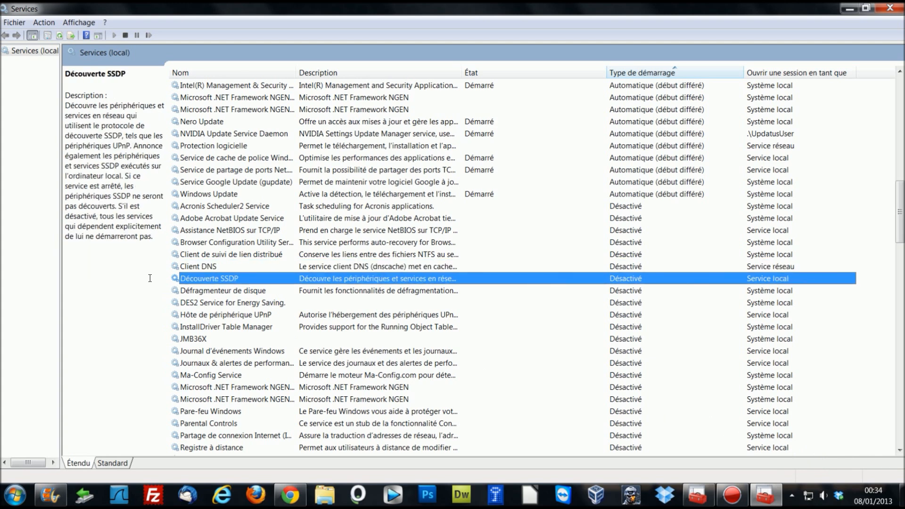
{"action": "key", "text": "Down"}
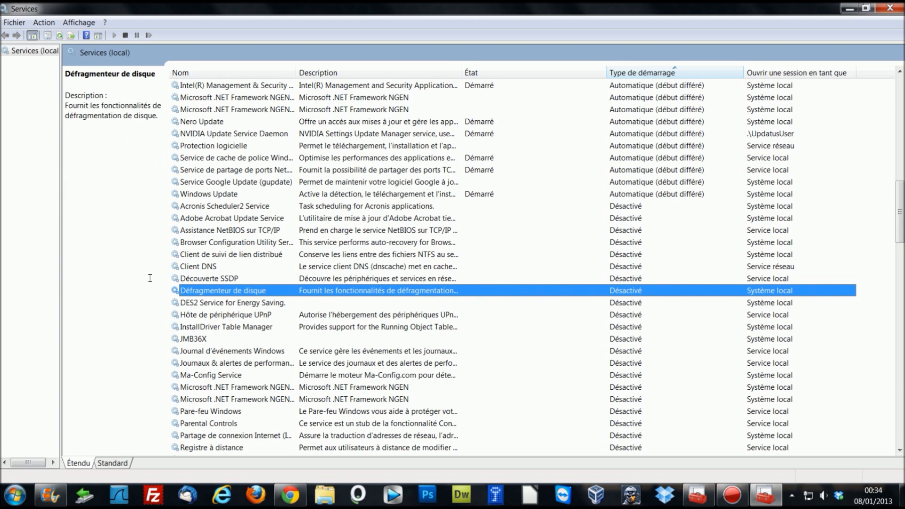
Step: Review the disabled services from DES2 Service for Energy Saving through Journaux & alertes de performance, rechecking Journal d'événements Windows
{"action": "key", "text": "Down"}
{"action": "key", "text": "Down"}
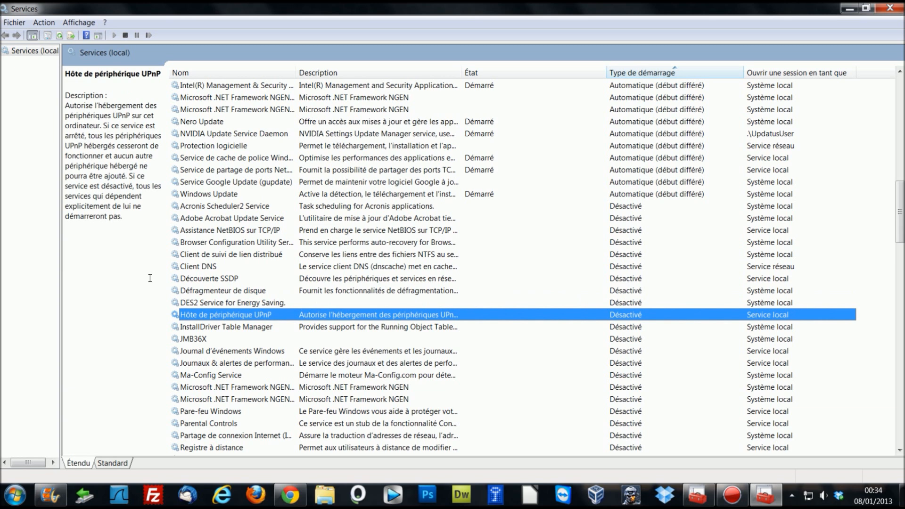
{"action": "key", "text": "Down"}
{"action": "key", "text": "Down"}
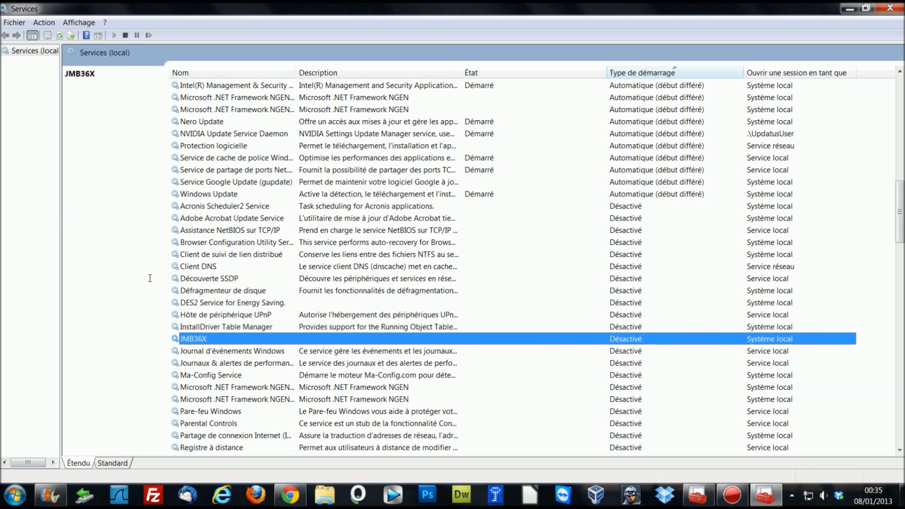
{"action": "key", "text": "Down"}
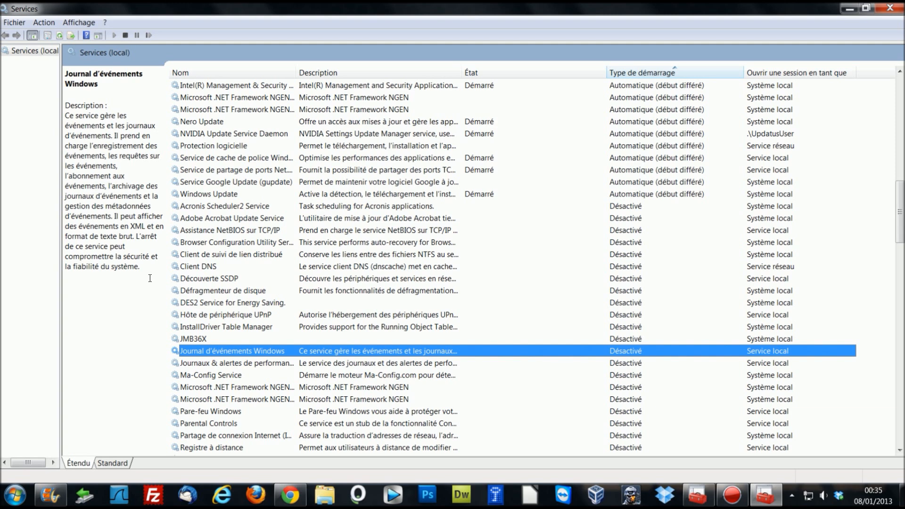
{"action": "key", "text": "Down"}
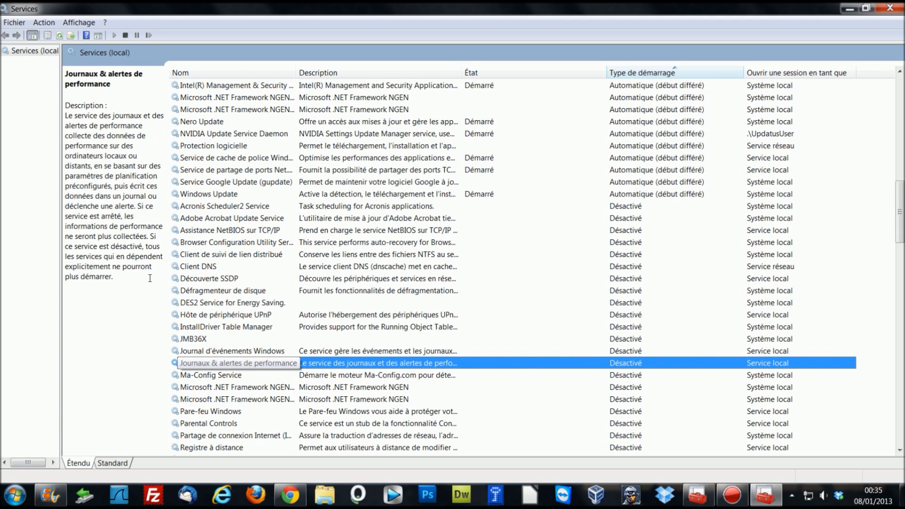
{"action": "key", "text": "Up"}
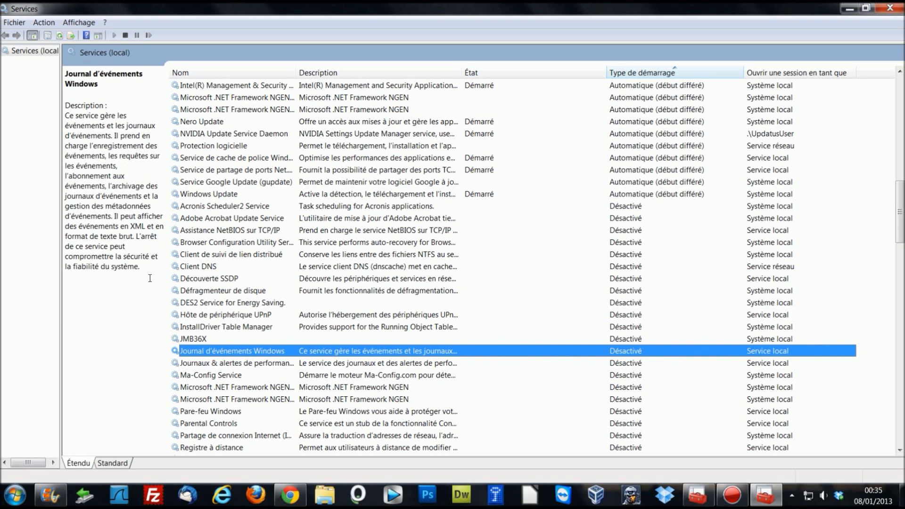
{"action": "key", "text": "Down"}
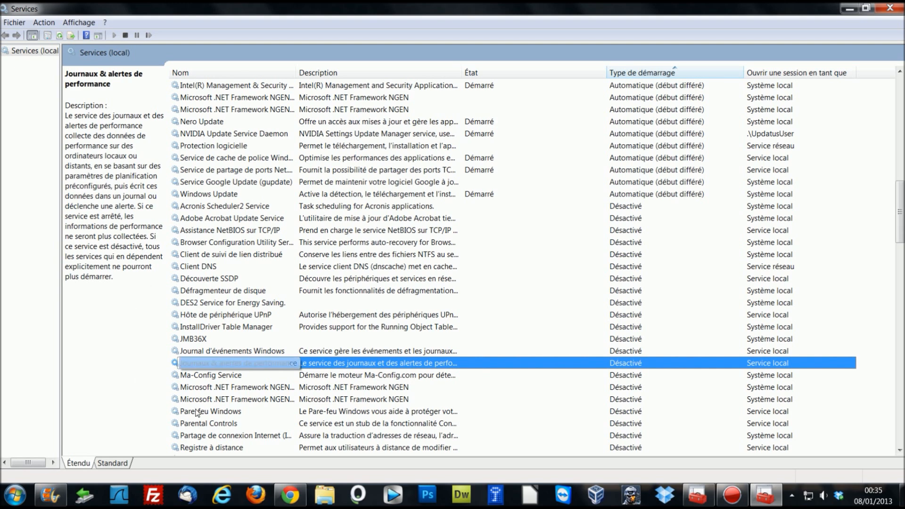
Step: Review the disabled services from Ma-Config Service through Partage de connexion Internet (ICS), including Pare-feu Windows and Parental Controls
{"action": "key", "text": "Down"}
{"action": "key", "text": "Down"}
{"action": "key", "text": "Down"}
{"action": "key", "text": "Down"}
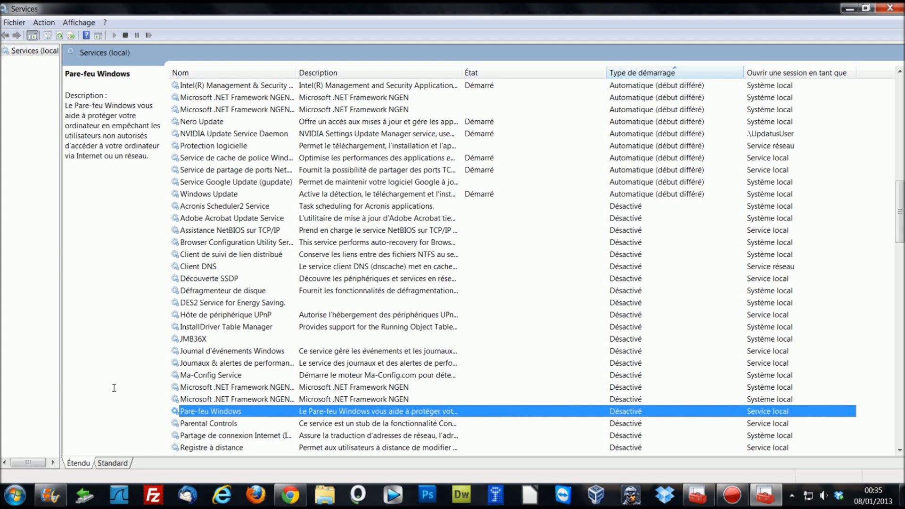
{"action": "key", "text": "Down"}
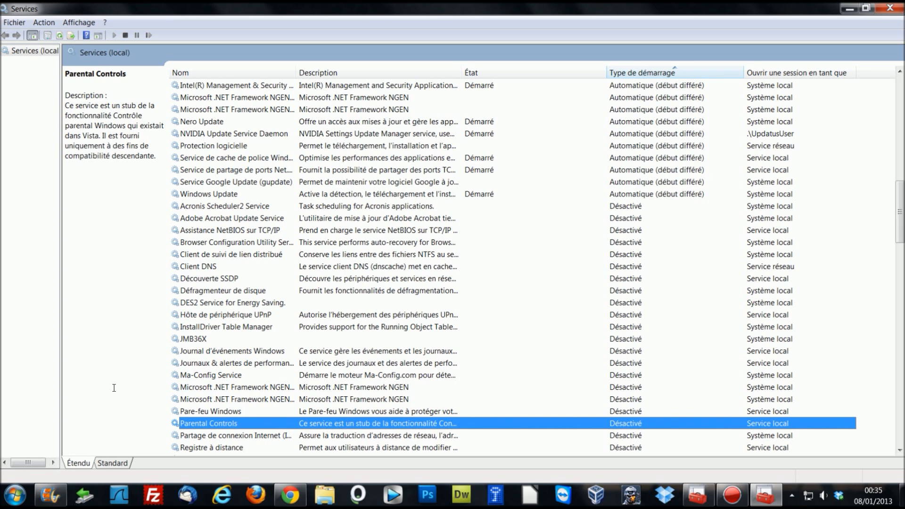
{"action": "key", "text": "Down"}
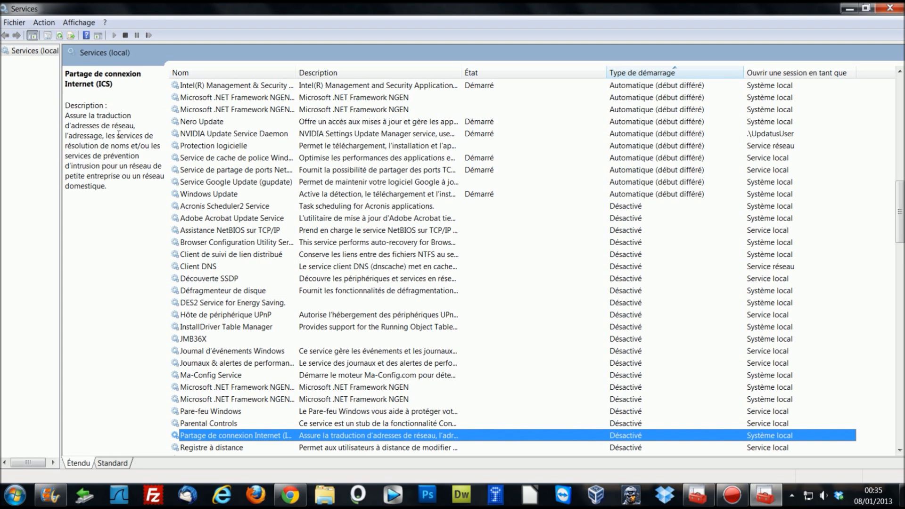
Step: Widen the Nom column further to fit longer service names such as Partage de connexion Internet (ICS)
{"action": "scroll", "coordinate": [375, 264], "scroll_direction": "down", "scroll_amount": 2}
{"action": "scroll", "coordinate": [376, 264], "scroll_direction": "down", "scroll_amount": 2}
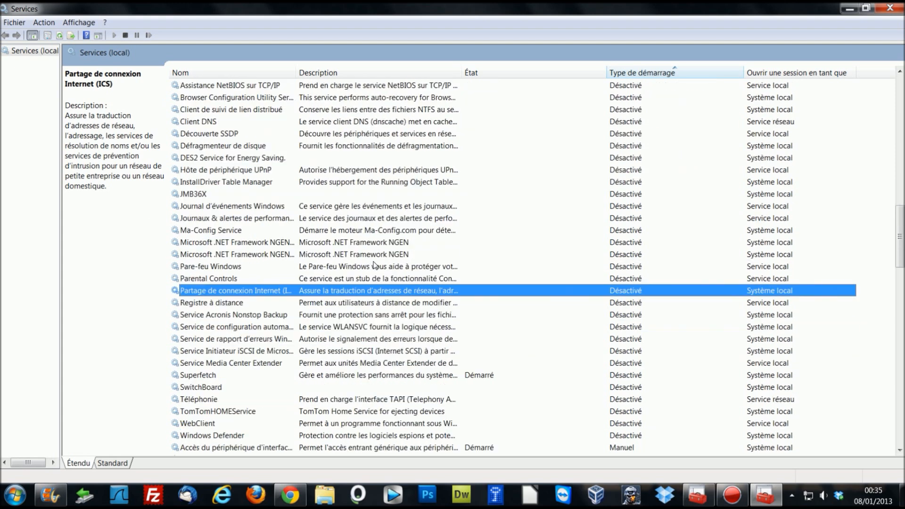
{"action": "left_click_drag", "start_coordinate": [293, 72], "coordinate": [320, 72]}
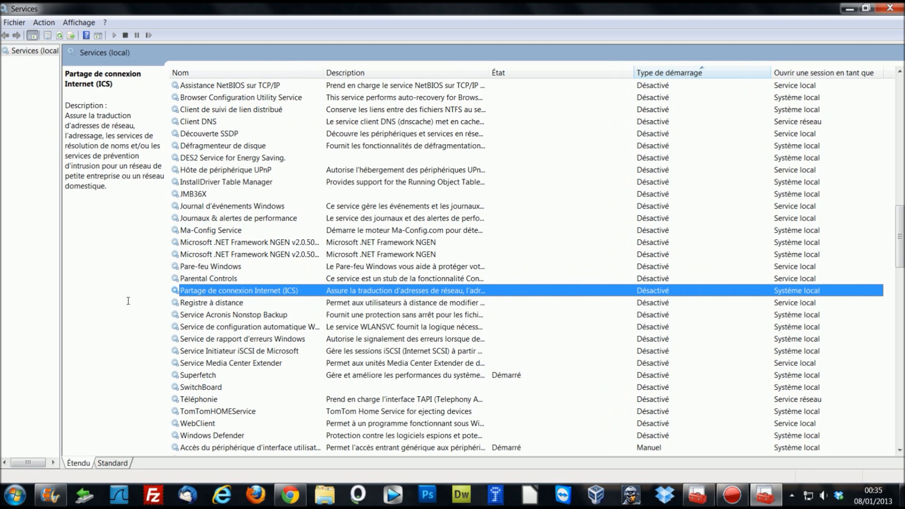
Step: Read the descriptions of the disabled services from Registre à distance through Service Initiateur iSCSI de Microsoft
{"action": "key", "text": "Down"}
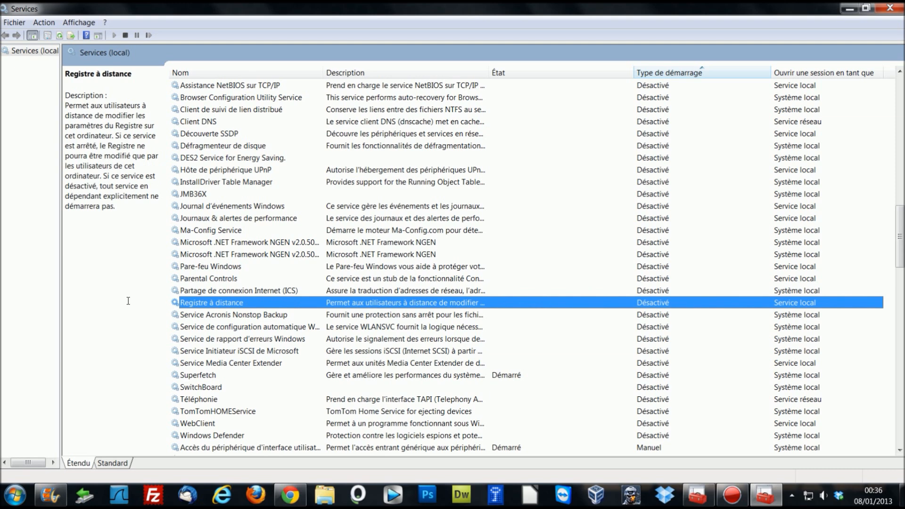
{"action": "key", "text": "Down"}
{"action": "key", "text": "Down"}
{"action": "key", "text": "Down"}
{"action": "key", "text": "Down"}
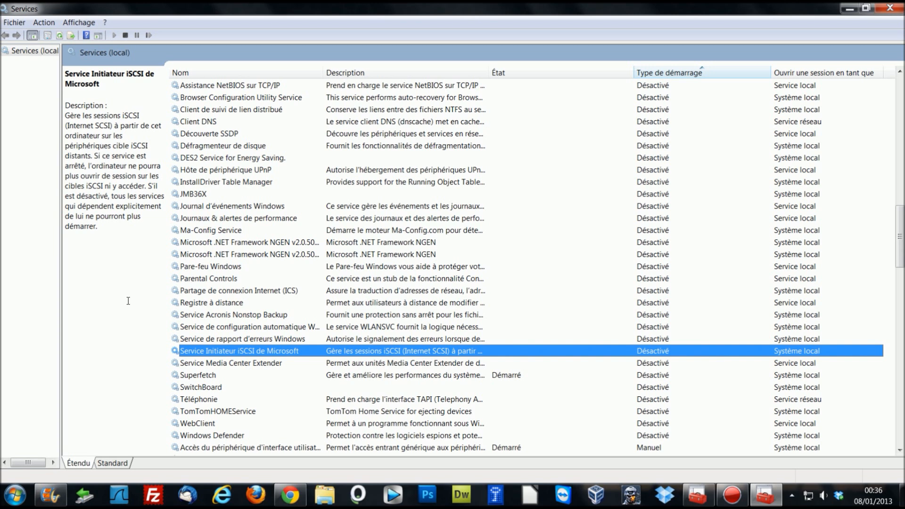
Step: Review Service Media Center Extender and Superfetch, and examine the startup type and status in Superfetch's properties
{"action": "key", "text": "Down"}
{"action": "key", "text": "Down"}
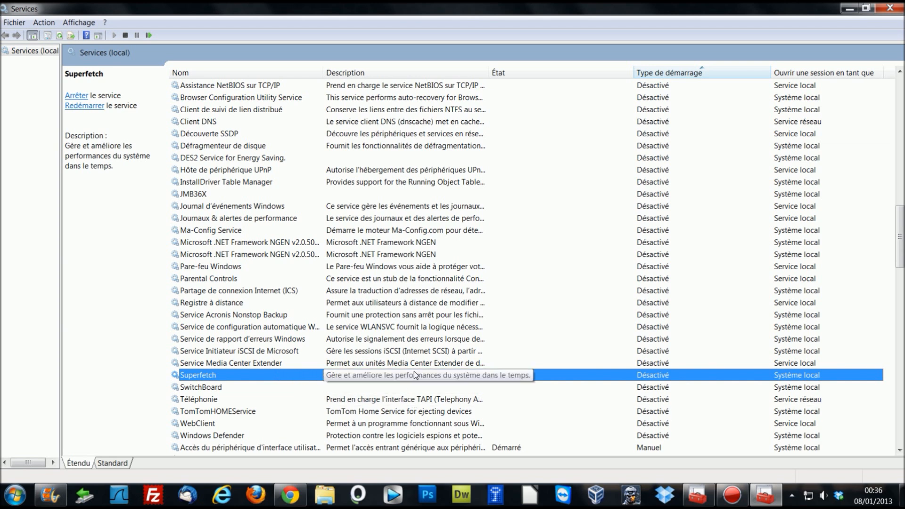
{"action": "double_click", "coordinate": [373, 377]}
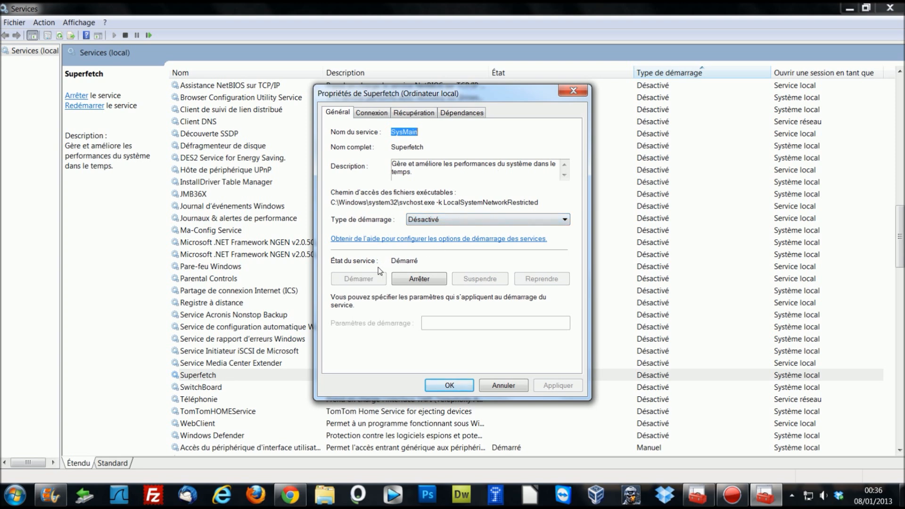
{"action": "left_click", "coordinate": [449, 389]}
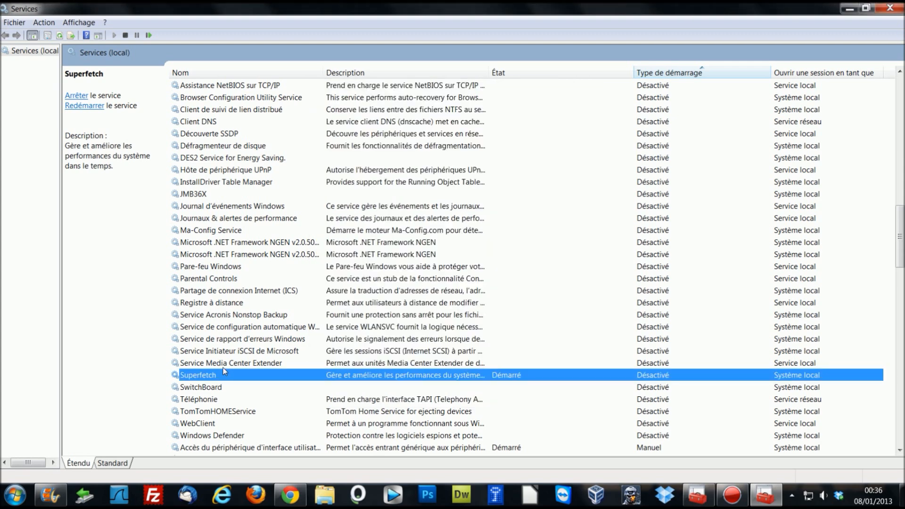
Step: Read the descriptions of the disabled services from Téléphonie through Windows Defender, rechecking WebClient
{"action": "left_click", "coordinate": [212, 399]}
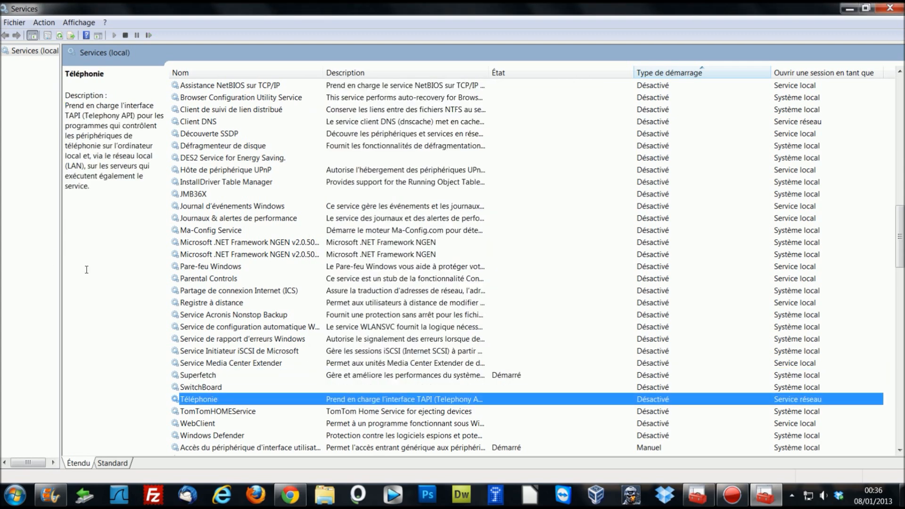
{"action": "key", "text": "Down"}
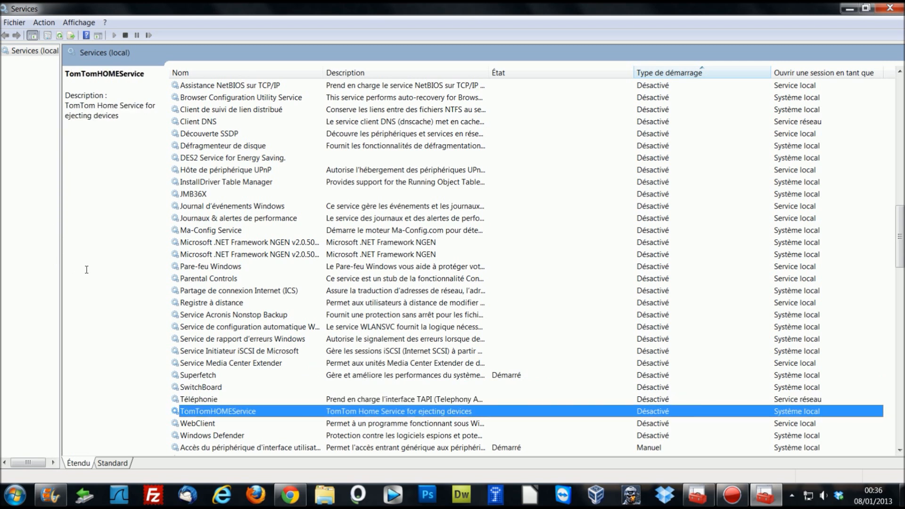
{"action": "key", "text": "Down"}
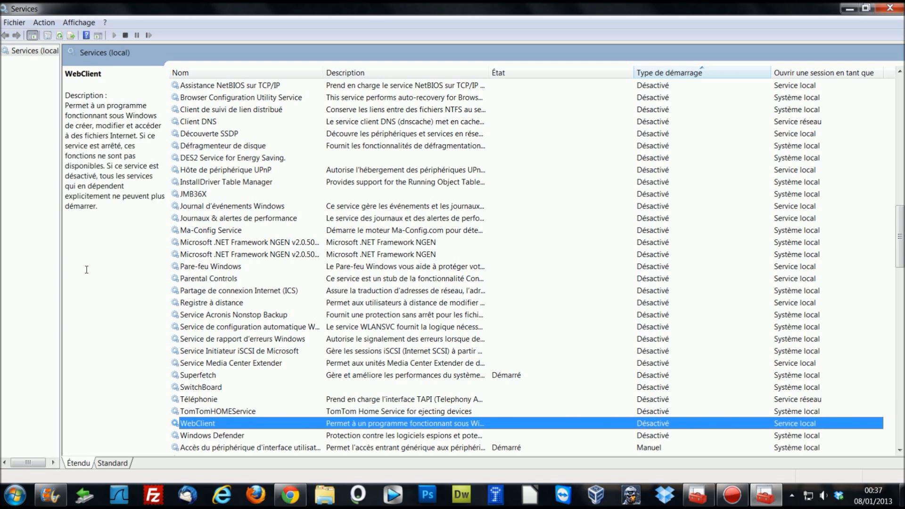
{"action": "key", "text": "Down"}
{"action": "key", "text": "Up"}
{"action": "key", "text": "Down"}
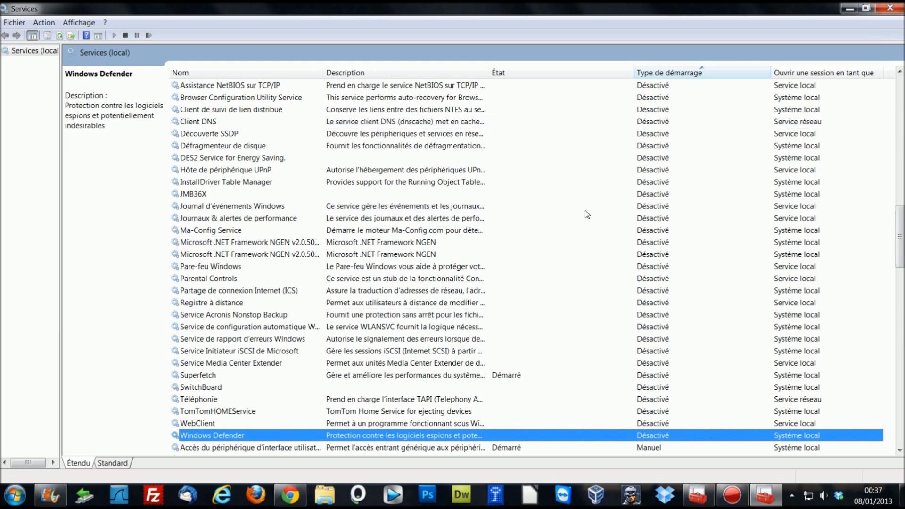
Step: Look over the list of disabled services once more and reselect WebClient to view its description
{"action": "scroll", "coordinate": [726, 236], "scroll_direction": "up", "scroll_amount": 1}
{"action": "scroll", "coordinate": [726, 237], "scroll_direction": "down", "scroll_amount": 1}
{"action": "left_click_drag", "start_coordinate": [903, 239], "coordinate": [903, 239]}
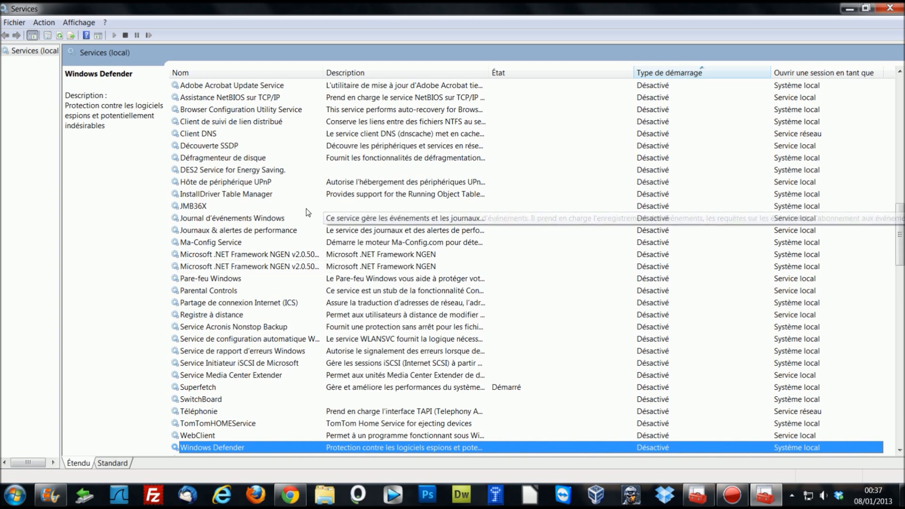
{"action": "left_click", "coordinate": [213, 436]}
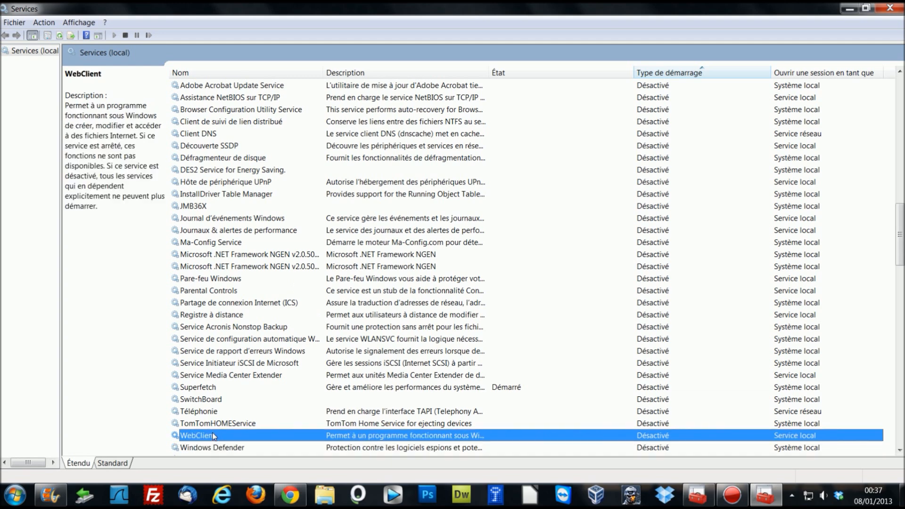
Step: Compare the descriptions of the WebClient and Windows Defender services, and close the Services console
{"action": "left_click", "coordinate": [212, 446]}
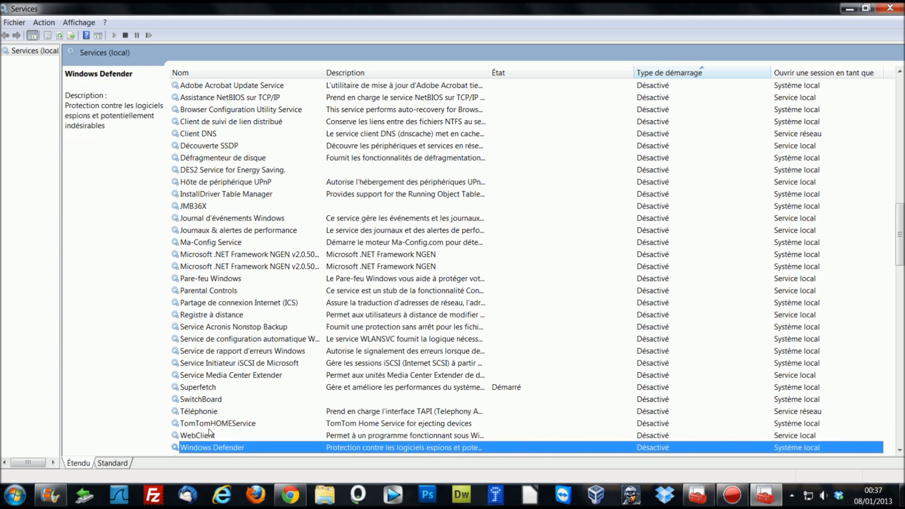
{"action": "left_click", "coordinate": [210, 431]}
{"action": "left_click", "coordinate": [212, 447]}
{"action": "left_click", "coordinate": [206, 436]}
{"action": "left_click", "coordinate": [206, 448]}
{"action": "left_click", "coordinate": [898, 7]}
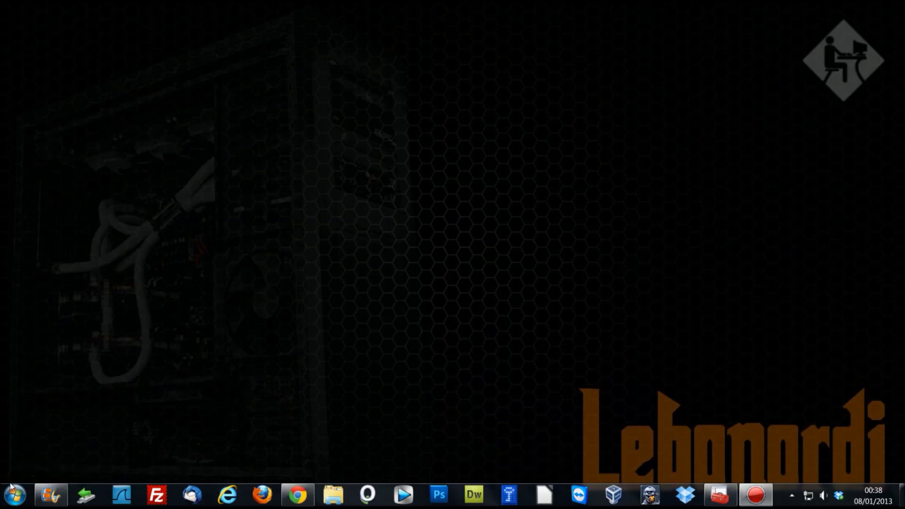
Step: Open a Command Prompt by running cmd from the Exécuter dialog
{"action": "left_click", "coordinate": [11, 488]}
{"action": "left_click", "coordinate": [194, 432]}
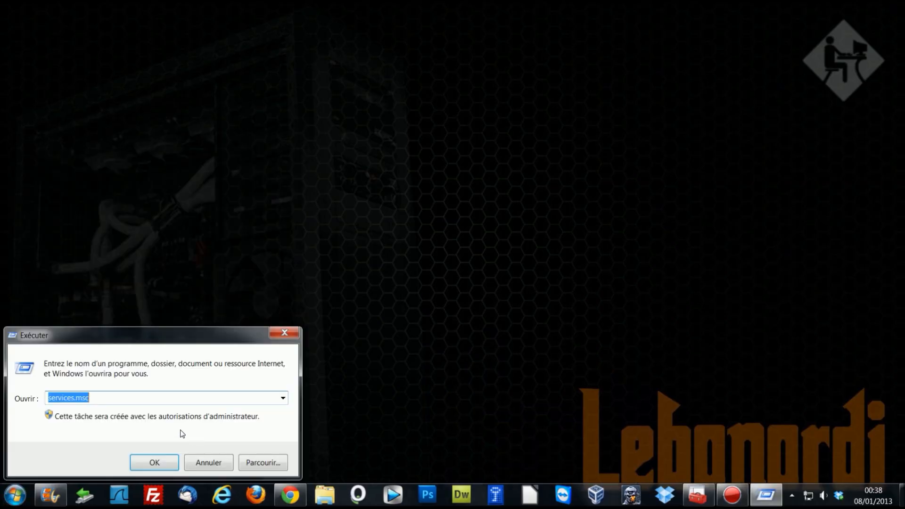
{"action": "type", "text": "cmd"}
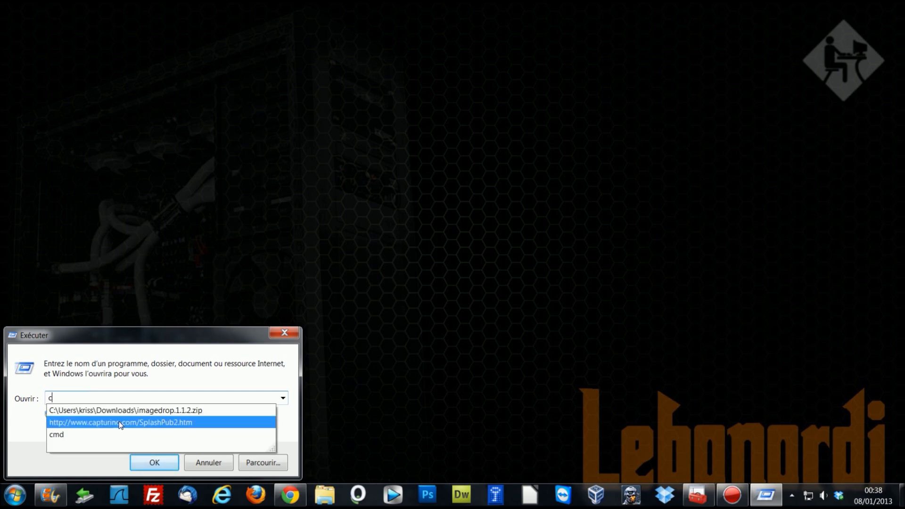
{"action": "key", "text": "Return"}
Step: Paste and execute the command "fsutil behavior set disablelastaccess 1", and close the Command Prompt
{"action": "right_click", "coordinate": [166, 87]}
{"action": "left_click", "coordinate": [196, 120]}
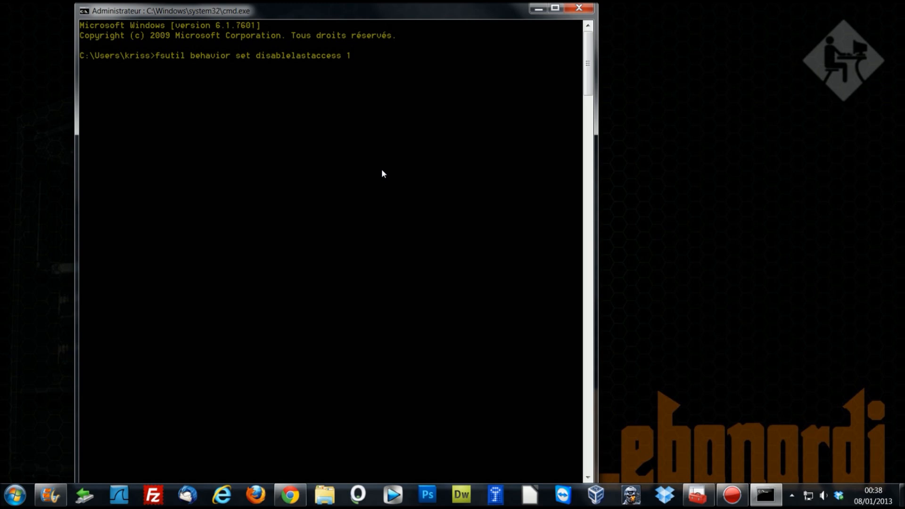
{"action": "key", "text": "Return"}
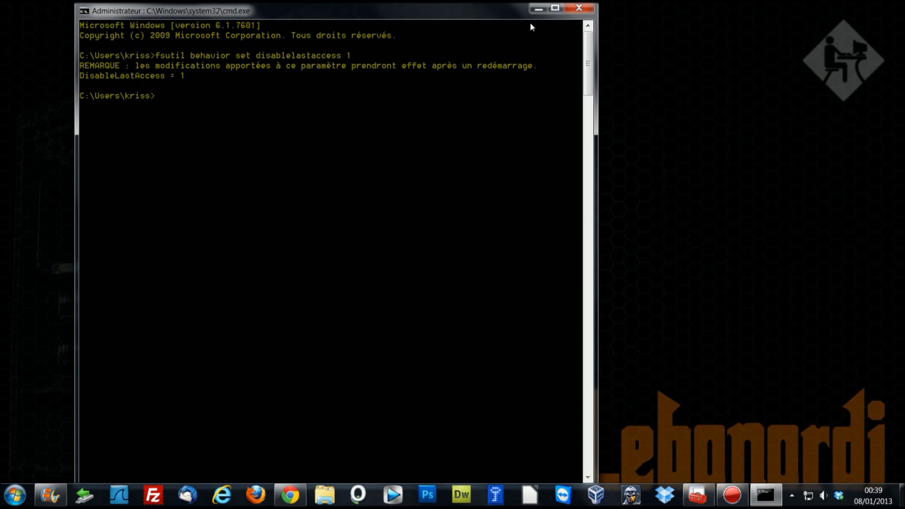
{"action": "left_click", "coordinate": [585, 8]}
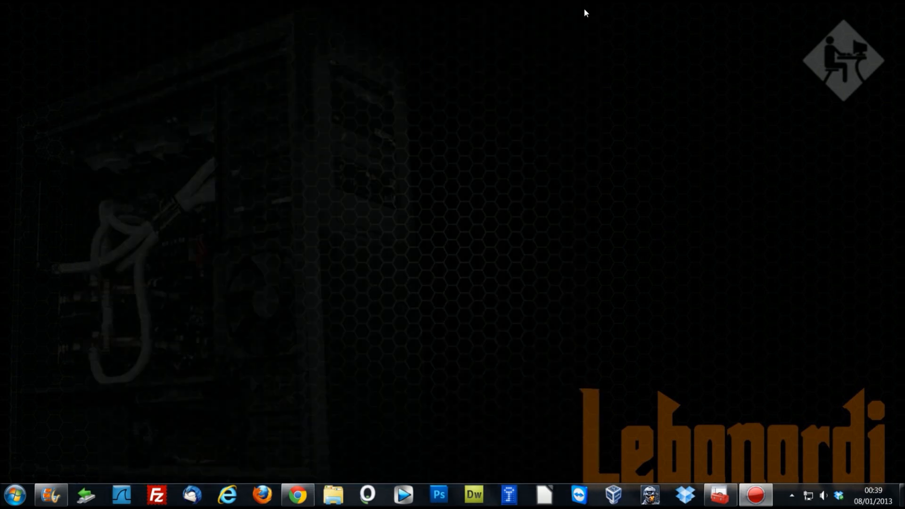
Step: Open the properties of the Systeme (C:) drive from Ordinateur and move the dialog clear of the screen's lower edge
{"action": "key", "text": "super"}
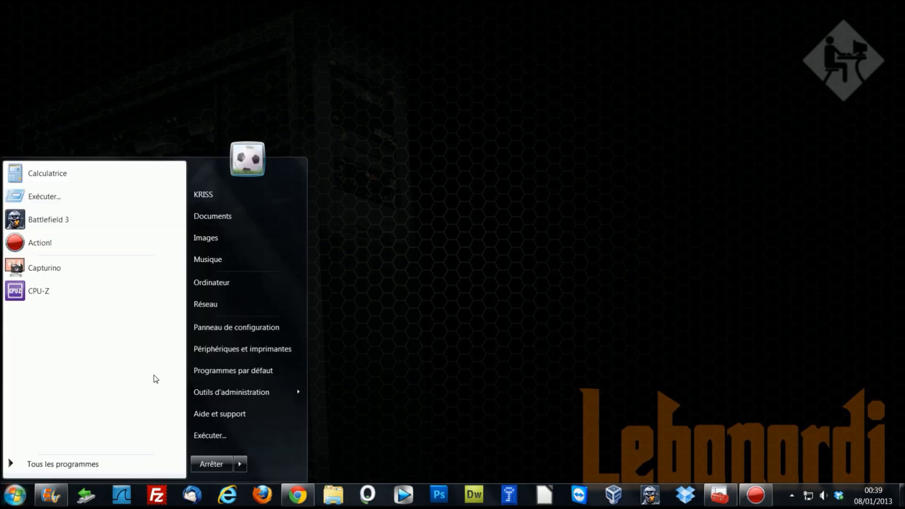
{"action": "left_click", "coordinate": [230, 294]}
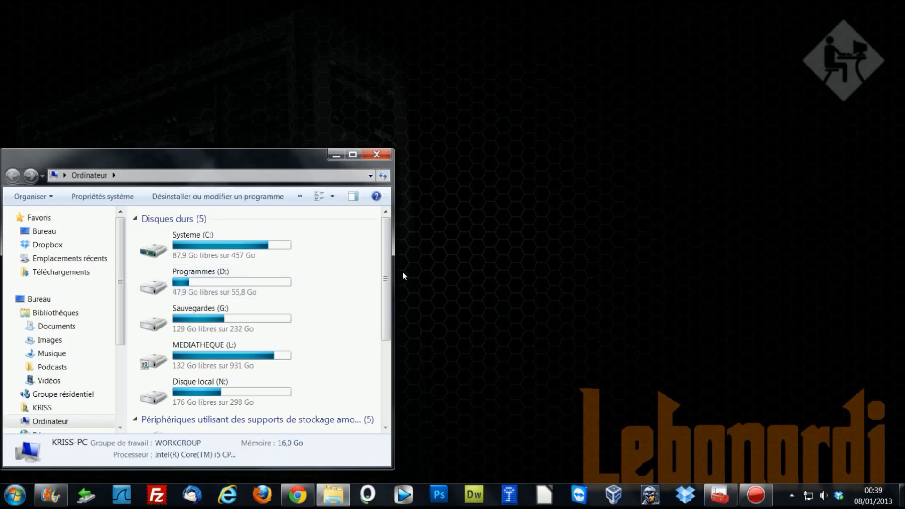
{"action": "right_click", "coordinate": [189, 251]}
{"action": "left_click", "coordinate": [226, 243]}
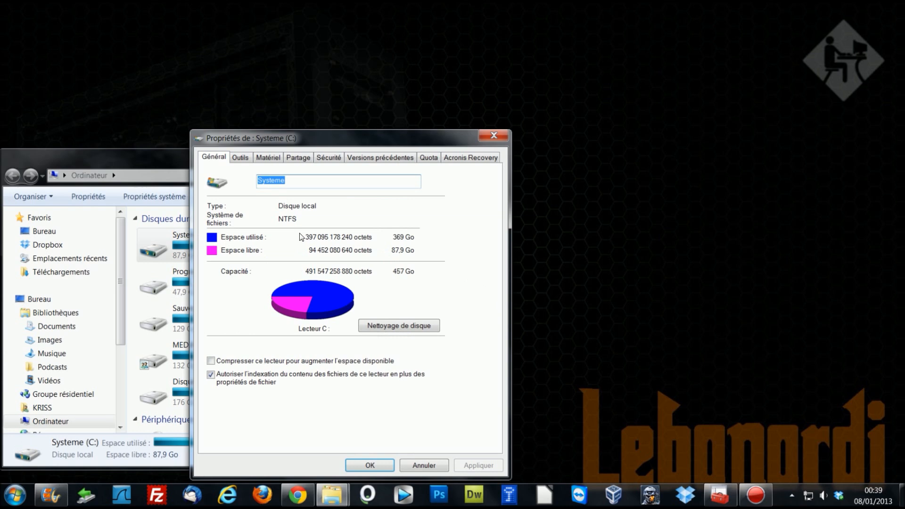
{"action": "left_click_drag", "start_coordinate": [324, 144], "coordinate": [312, 106]}
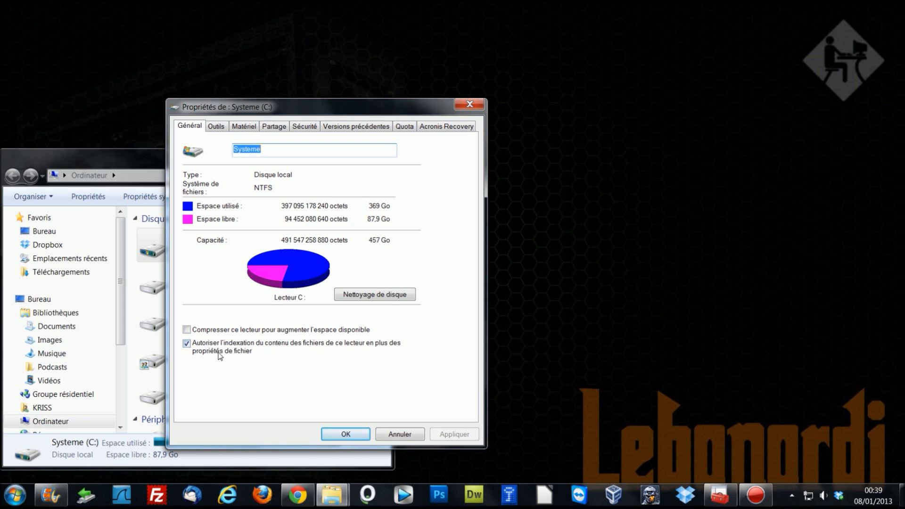
Step: Disable content indexing on the C: drive, applying the change to its subfolders and files with administrator rights
{"action": "left_click", "coordinate": [187, 347]}
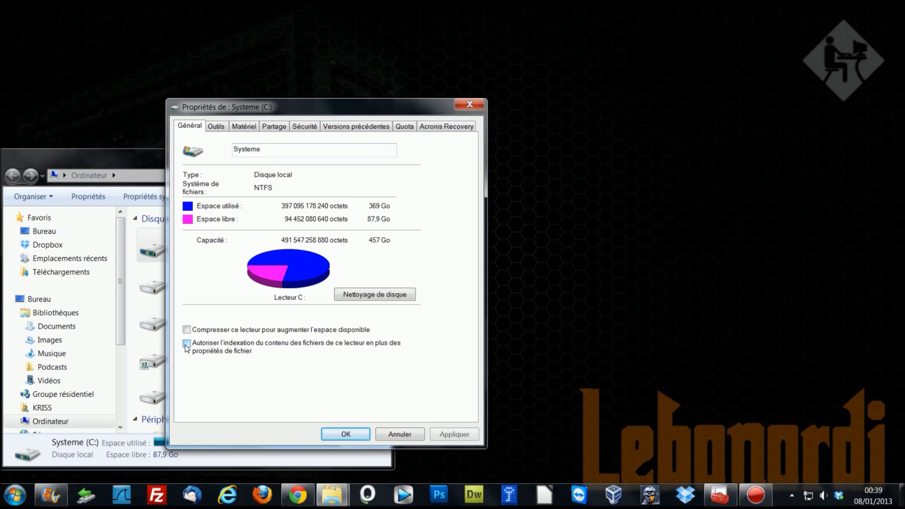
{"action": "left_click", "coordinate": [450, 431]}
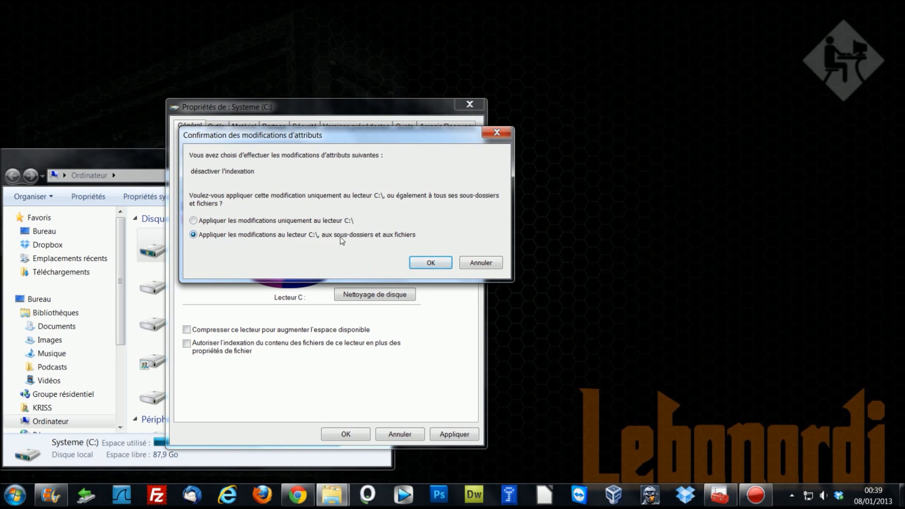
{"action": "left_click", "coordinate": [429, 263]}
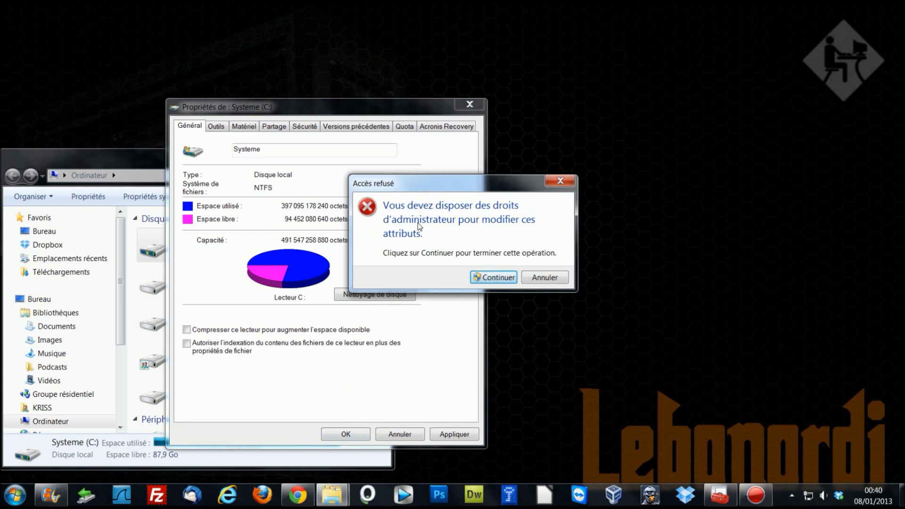
{"action": "left_click", "coordinate": [493, 277]}
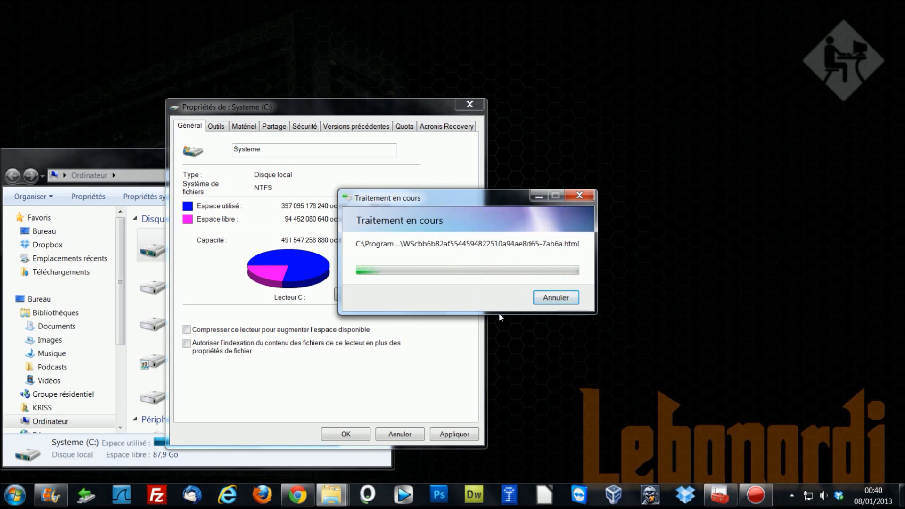
Step: Open the Registry Editor by running regedit while the drive's attribute changes are processed
{"action": "left_click", "coordinate": [14, 490]}
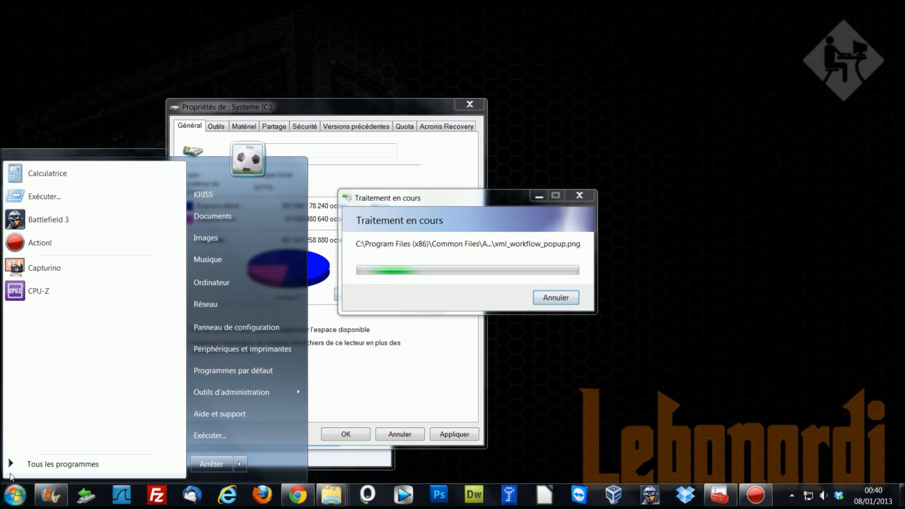
{"action": "left_click", "coordinate": [209, 436]}
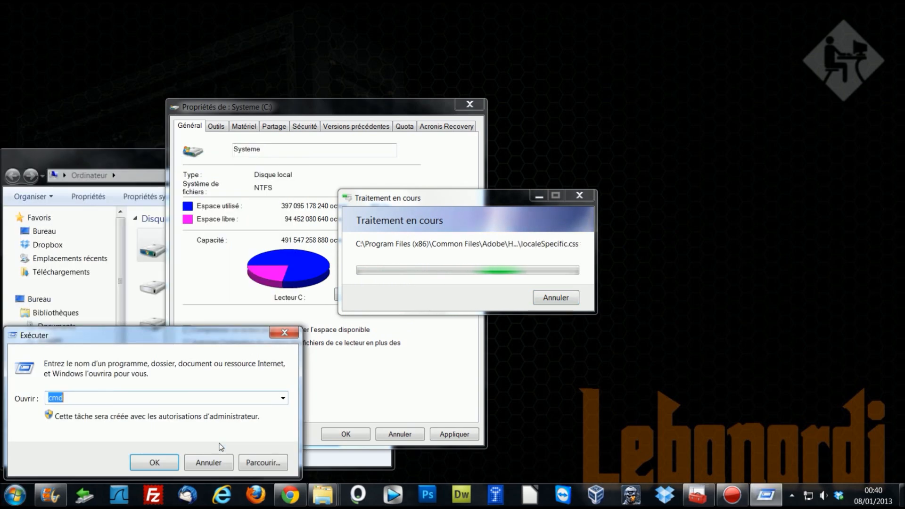
{"action": "type", "text": "regedit"}
{"action": "left_click", "coordinate": [160, 390]}
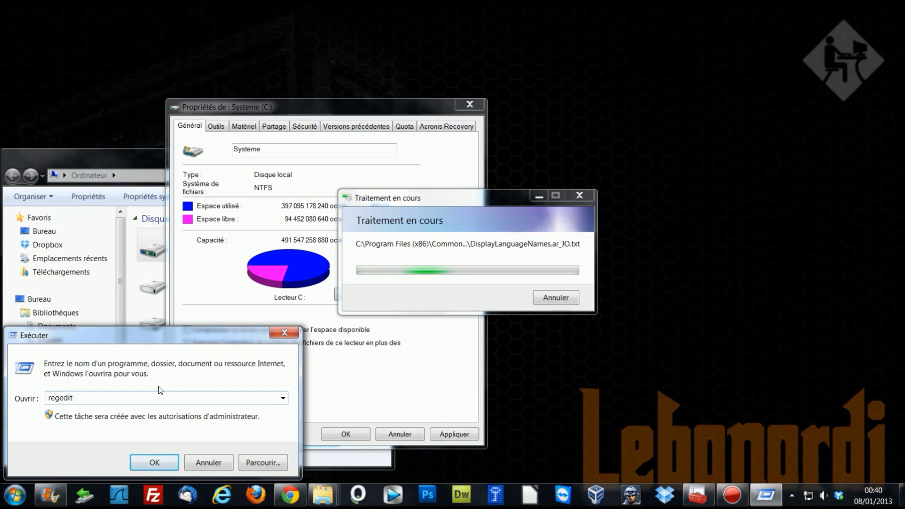
{"action": "key", "text": "Return"}
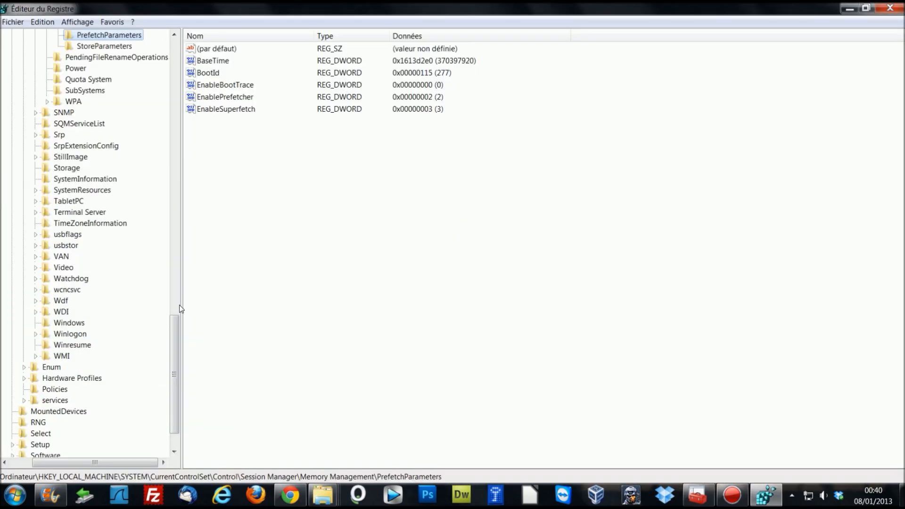
Step: Go to the registry key HKEY_LOCAL_MACHINE\SYSTEM\CurrentControlSet\Control\Session Manager\Memory Management\PrefetchParameters
{"action": "left_click_drag", "start_coordinate": [172, 357], "coordinate": [26, 64]}
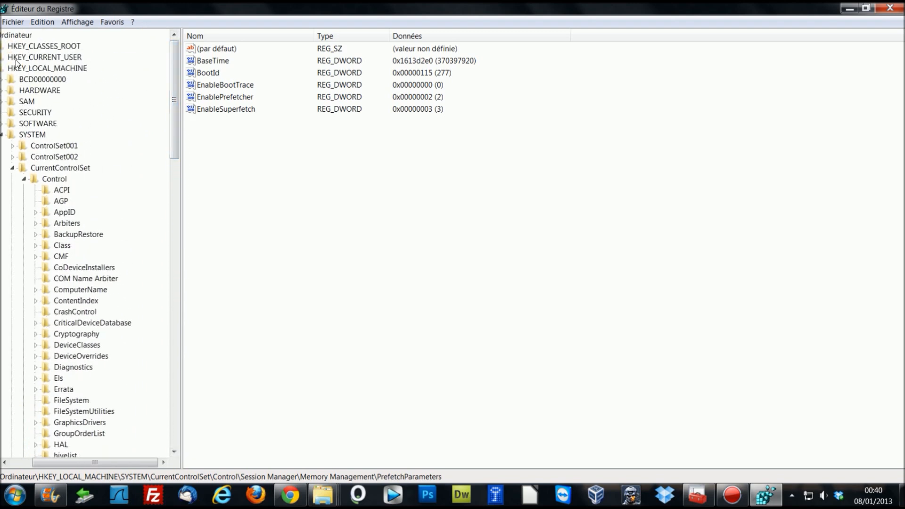
{"action": "left_click", "coordinate": [18, 69]}
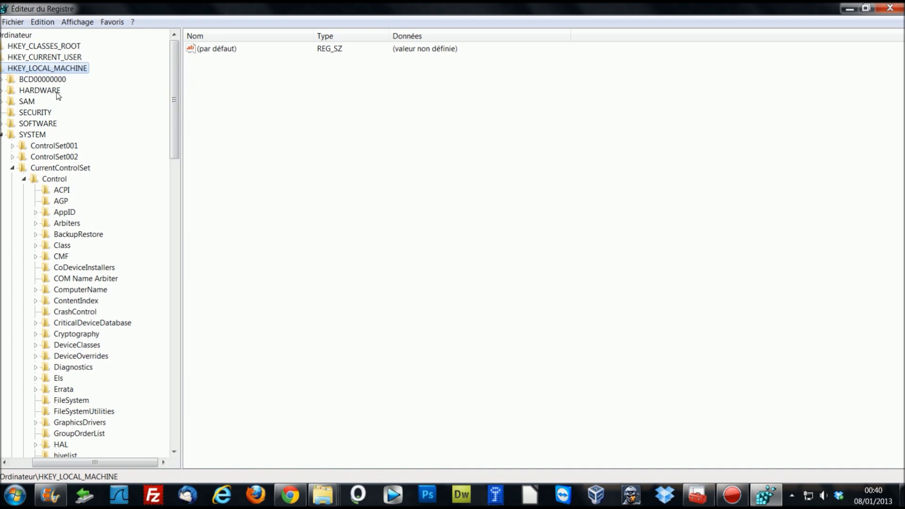
{"action": "left_click", "coordinate": [29, 135]}
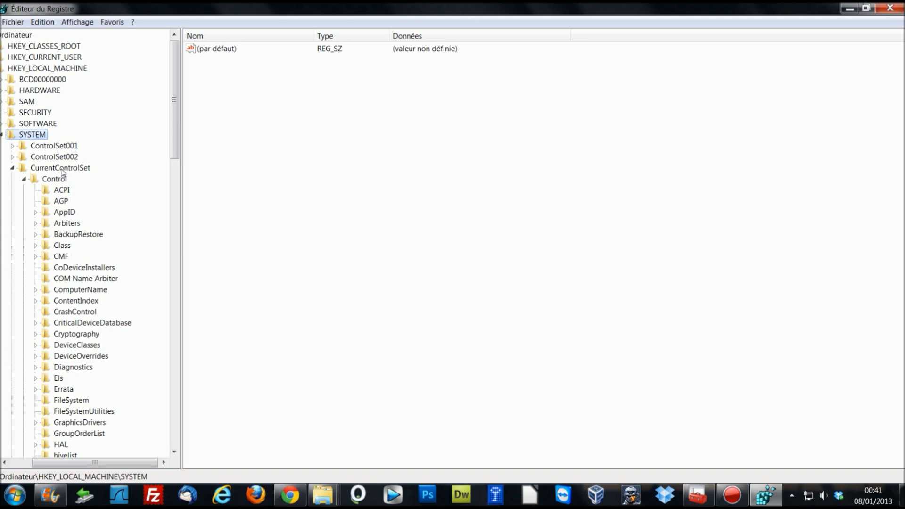
{"action": "left_click", "coordinate": [63, 170]}
{"action": "left_click", "coordinate": [55, 182]}
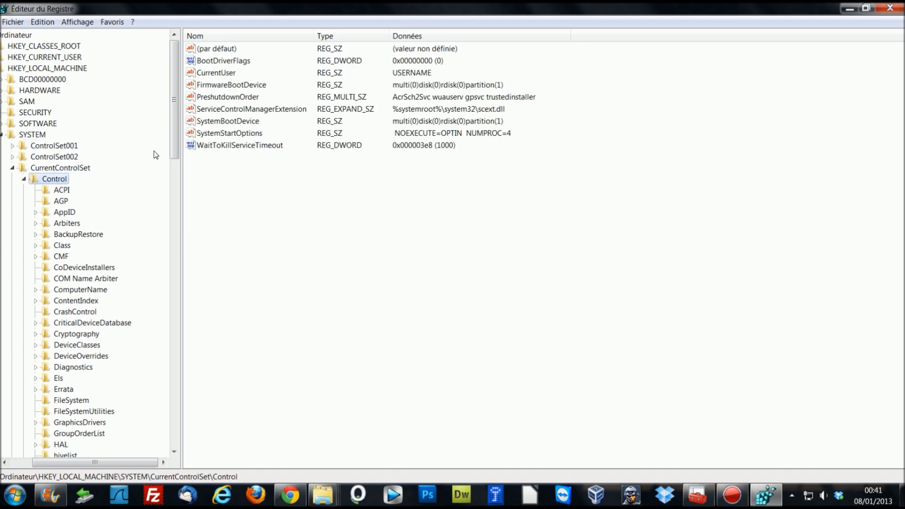
{"action": "left_click_drag", "start_coordinate": [176, 140], "coordinate": [194, 321]}
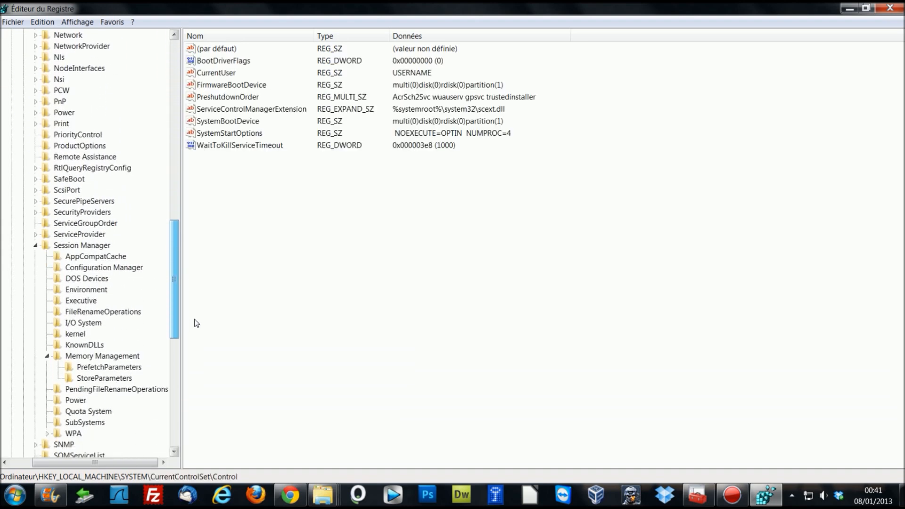
{"action": "left_click", "coordinate": [79, 246]}
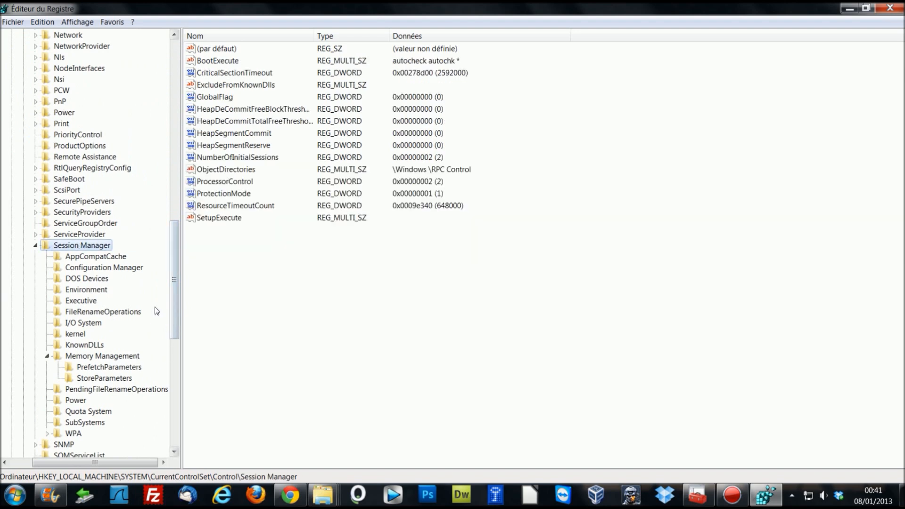
{"action": "left_click", "coordinate": [104, 357]}
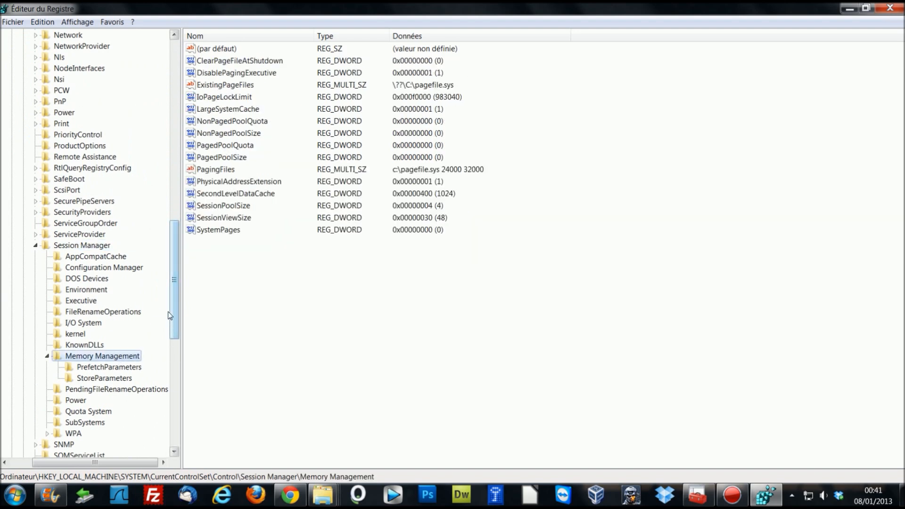
{"action": "left_click_drag", "start_coordinate": [174, 313], "coordinate": [175, 335]}
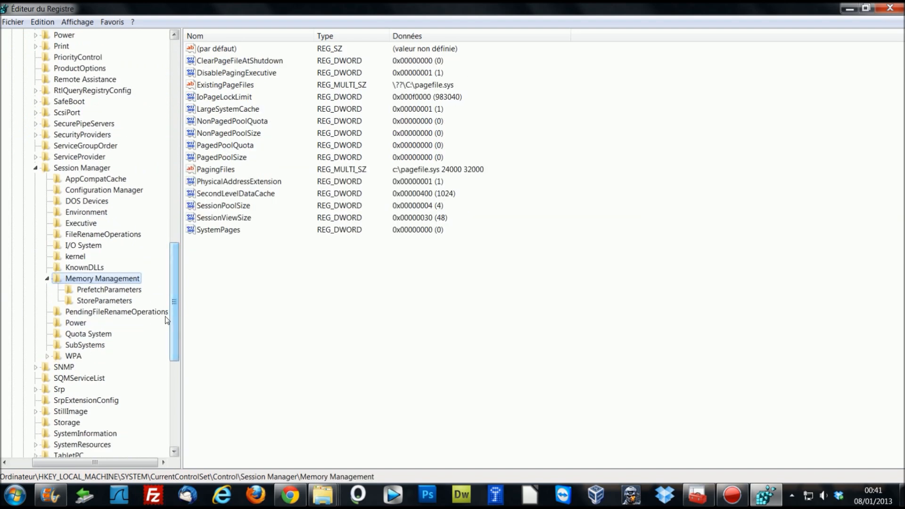
{"action": "left_click", "coordinate": [104, 291]}
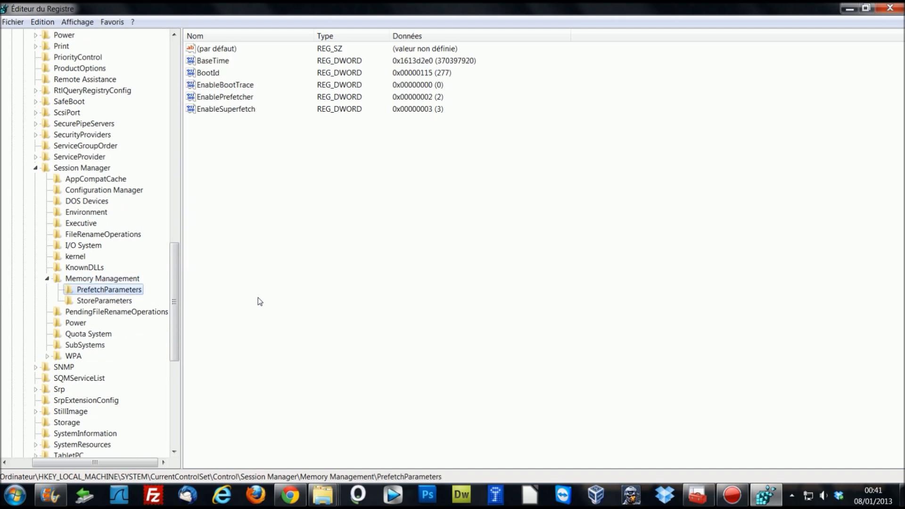
Step: Set the EnablePrefetcher value to 0 with the decimal base, and close the Registry Editor
{"action": "double_click", "coordinate": [230, 97]}
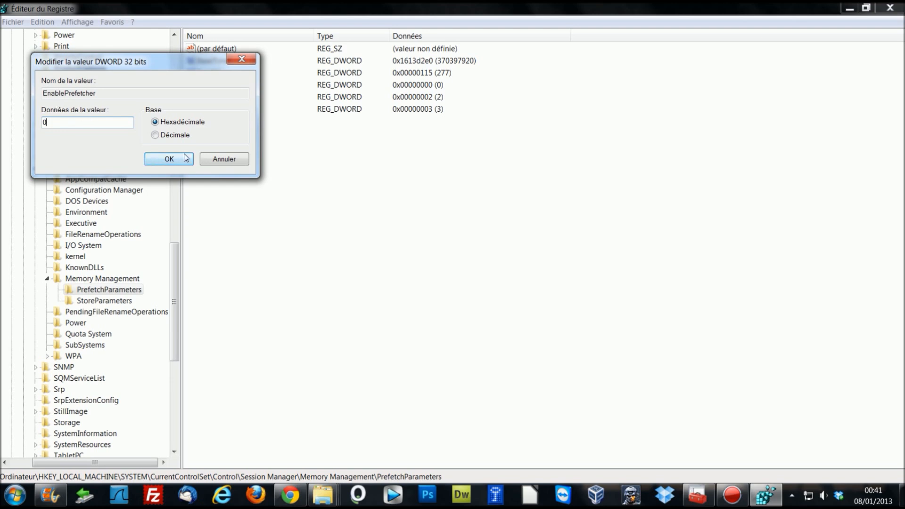
{"action": "left_click", "coordinate": [155, 136]}
{"action": "left_click", "coordinate": [155, 122]}
{"action": "left_click", "coordinate": [155, 135]}
{"action": "left_click", "coordinate": [170, 160]}
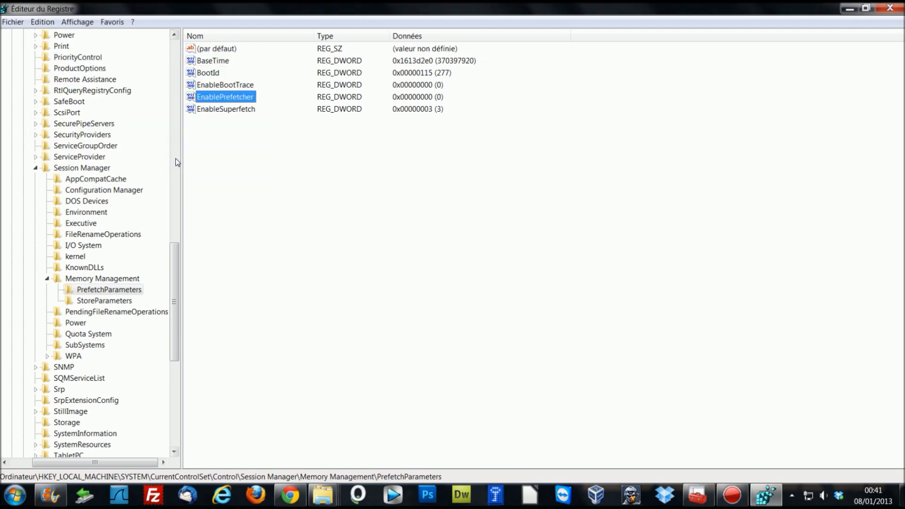
{"action": "left_click", "coordinate": [885, 7]}
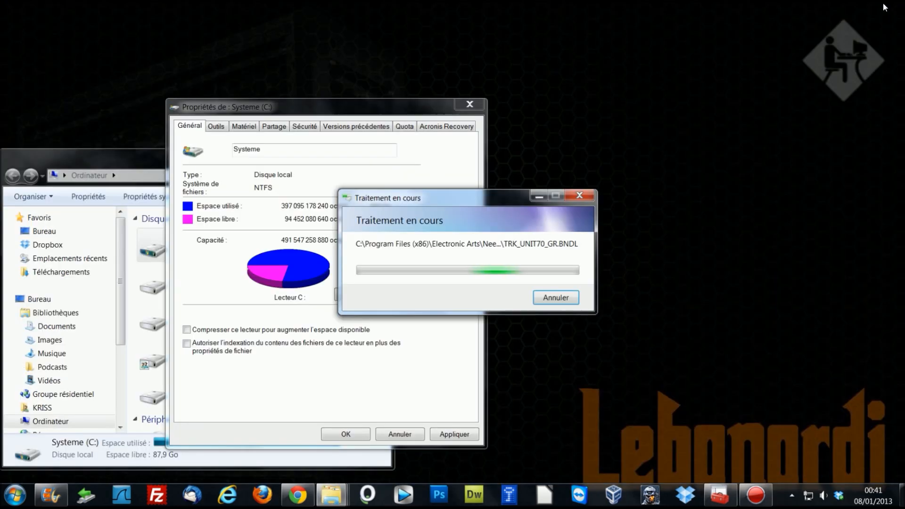